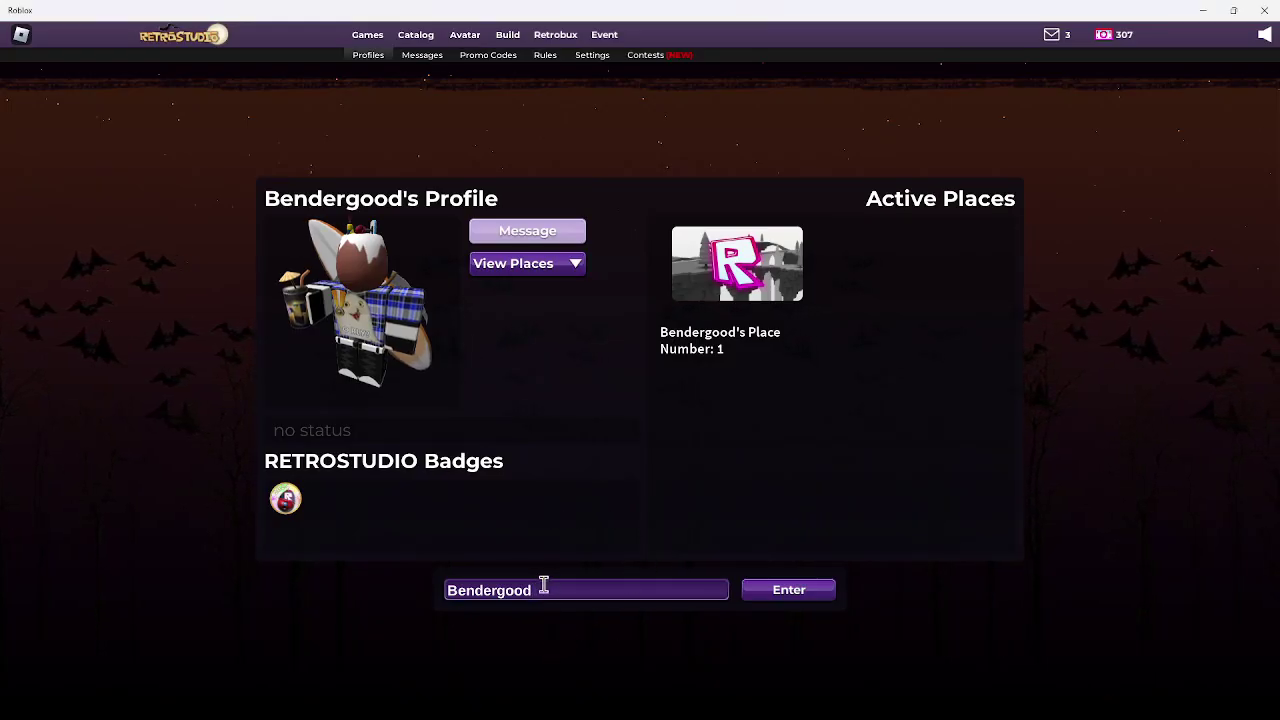
Clear the previous username from the Profiles Username / User ID box
{"action": "key", "text": "BackSpace"}
{"action": "key", "text": "BackSpace"}
{"action": "key", "text": "BackSpace"}
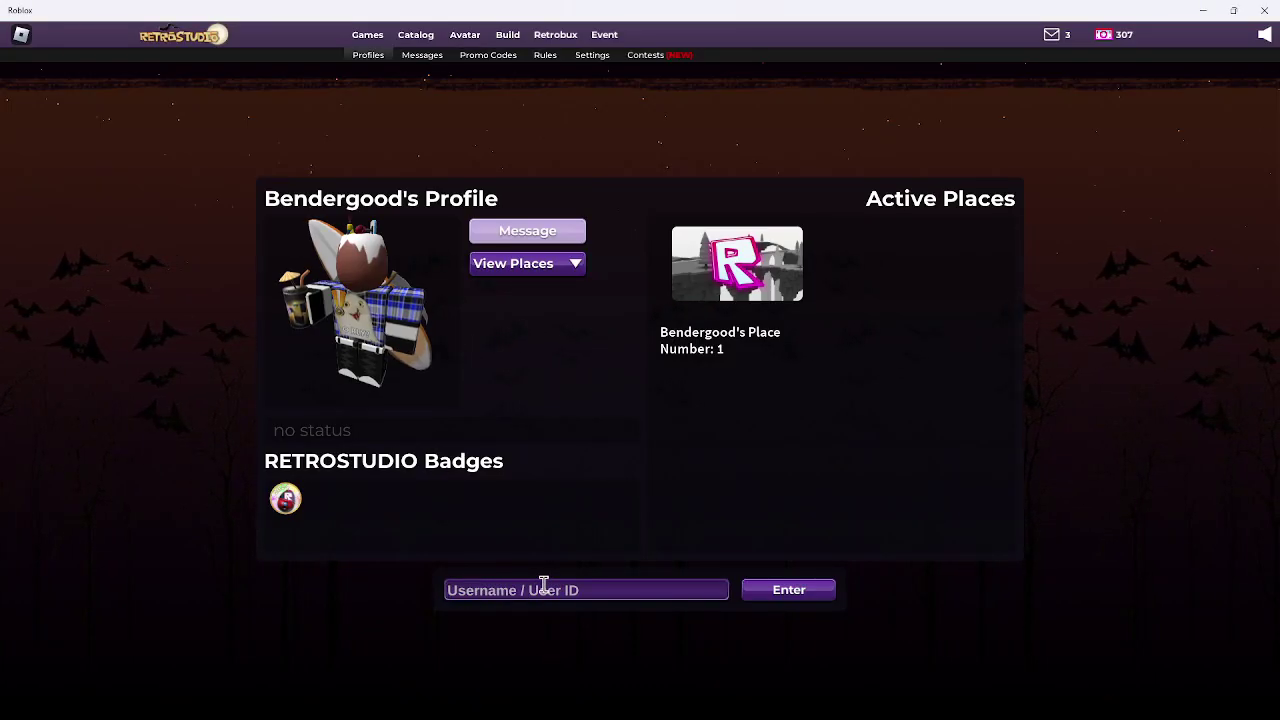
{"action": "type", "text": "Cyrofreeze2"}
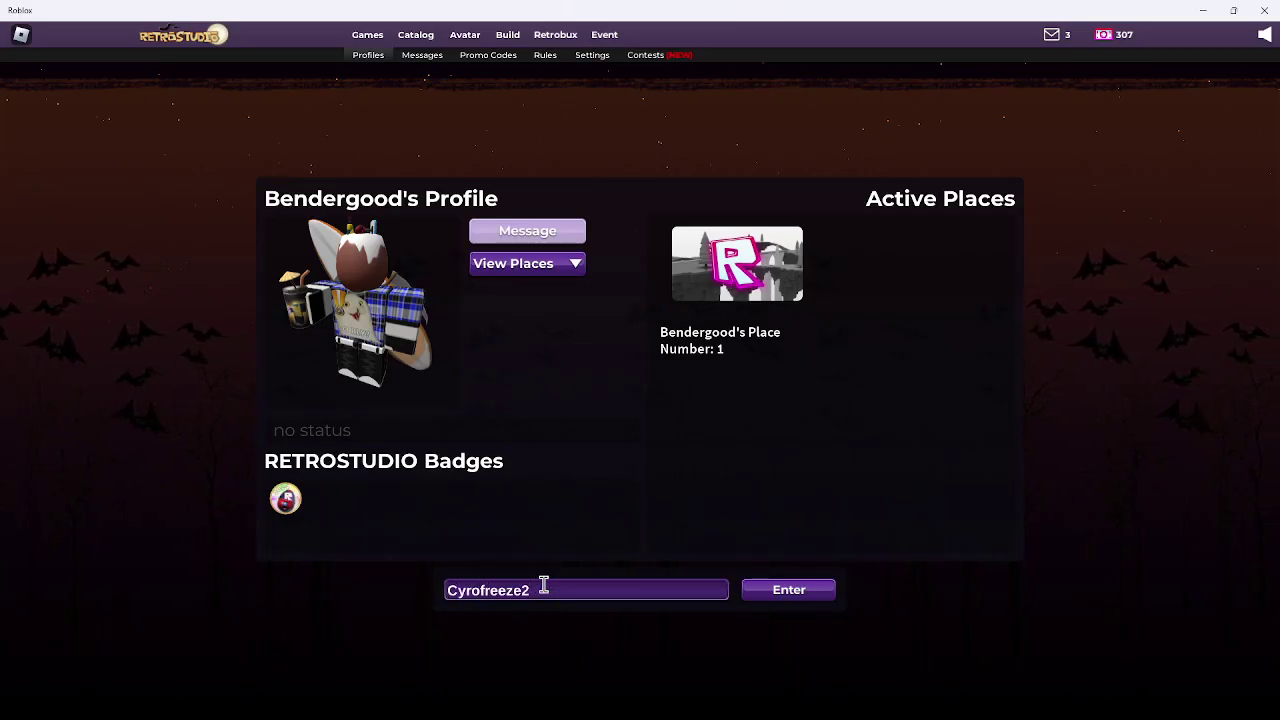
{"action": "type", "text": "07"}
{"action": "left_click", "coordinate": [775, 593]}
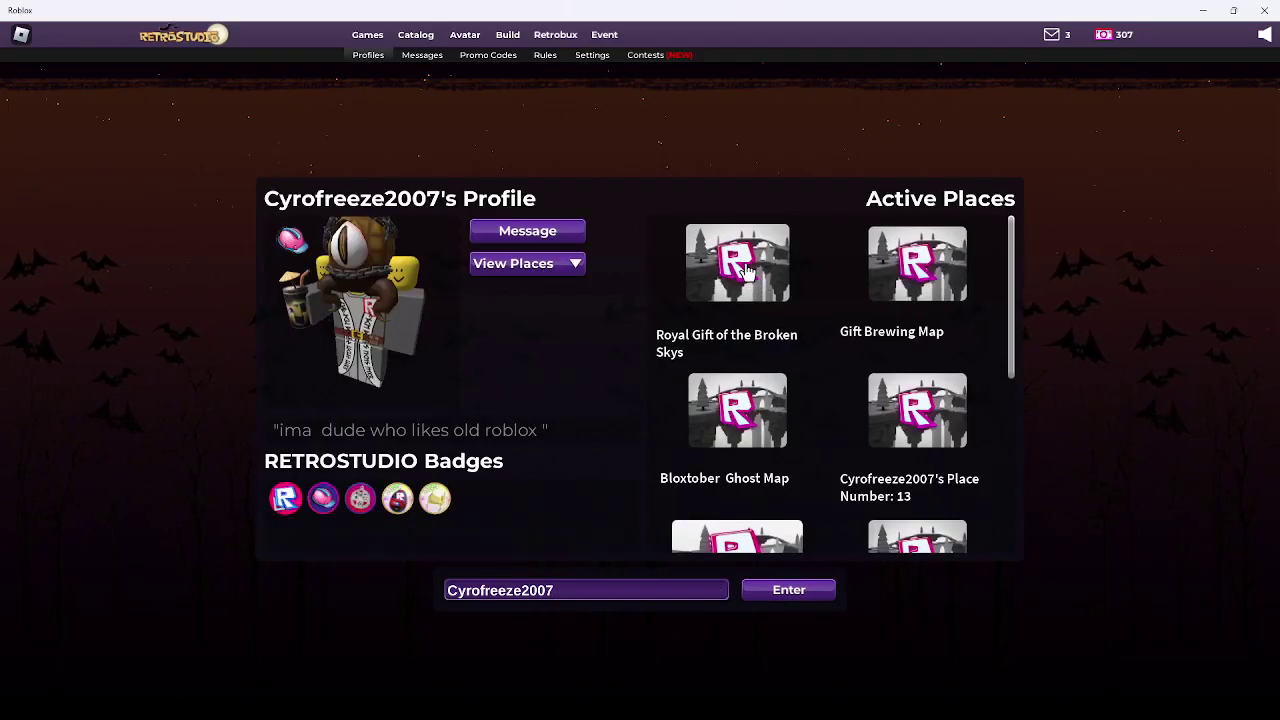
{"action": "left_click", "coordinate": [747, 272]}
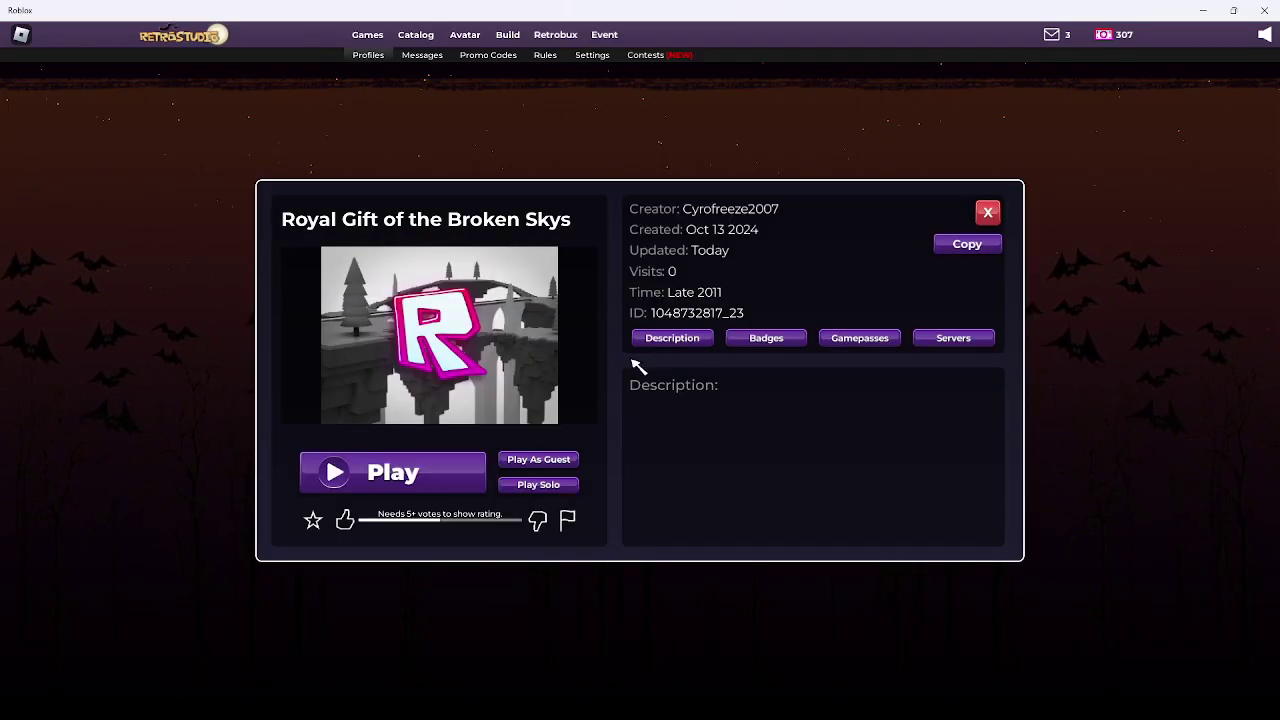
{"action": "left_click", "coordinate": [967, 246]}
{"action": "left_click", "coordinate": [540, 399]}
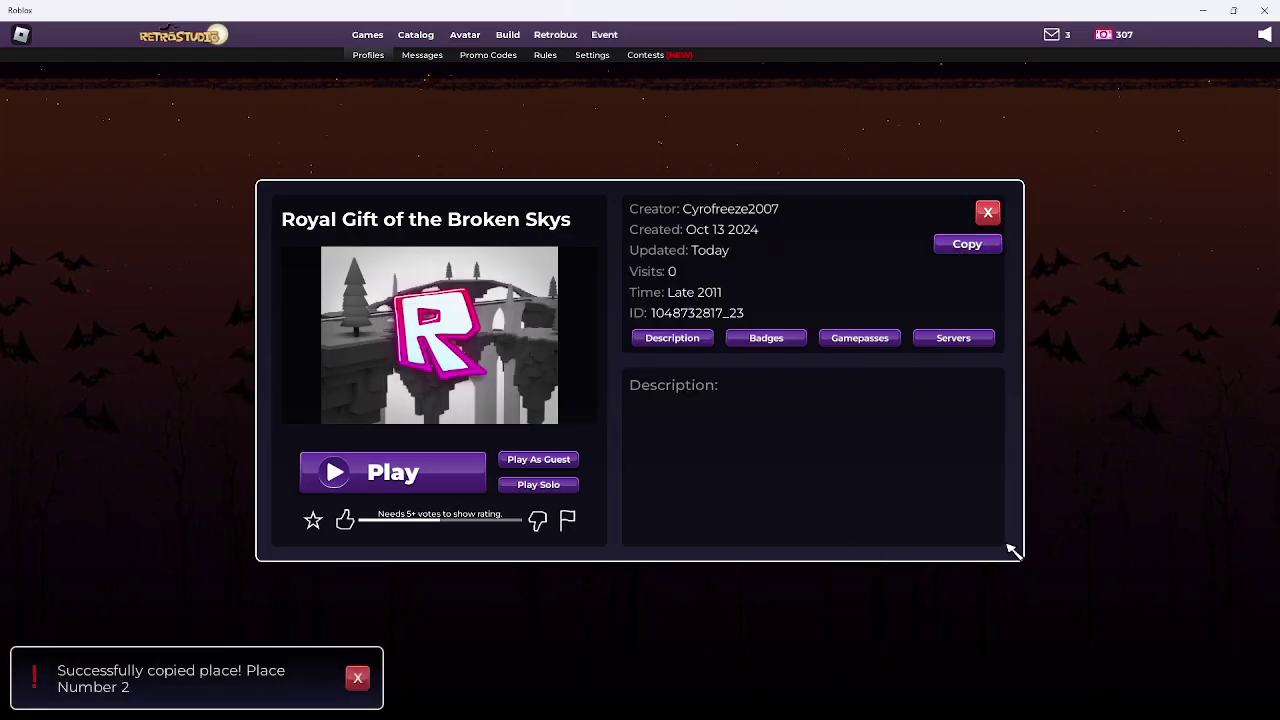
Launch Bendergood's copied Place Number 2 in Studio from the Build list
{"action": "left_click", "coordinate": [420, 35]}
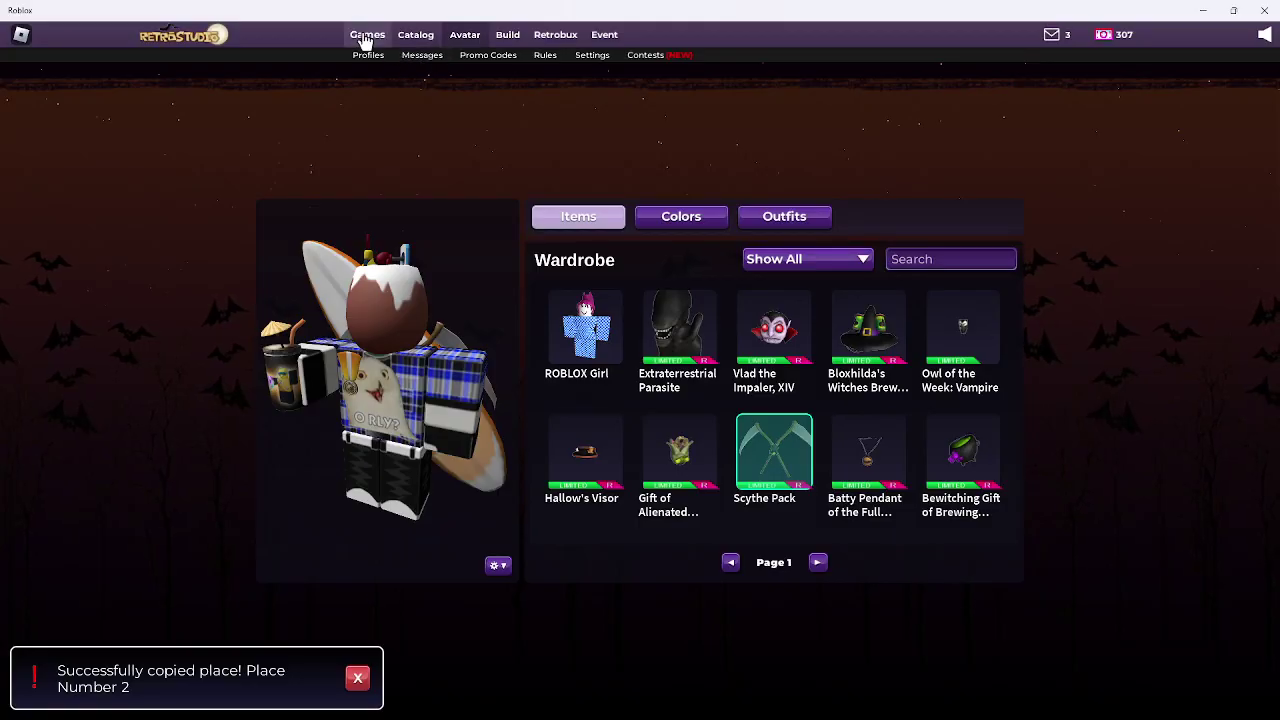
{"action": "left_click", "coordinate": [367, 38]}
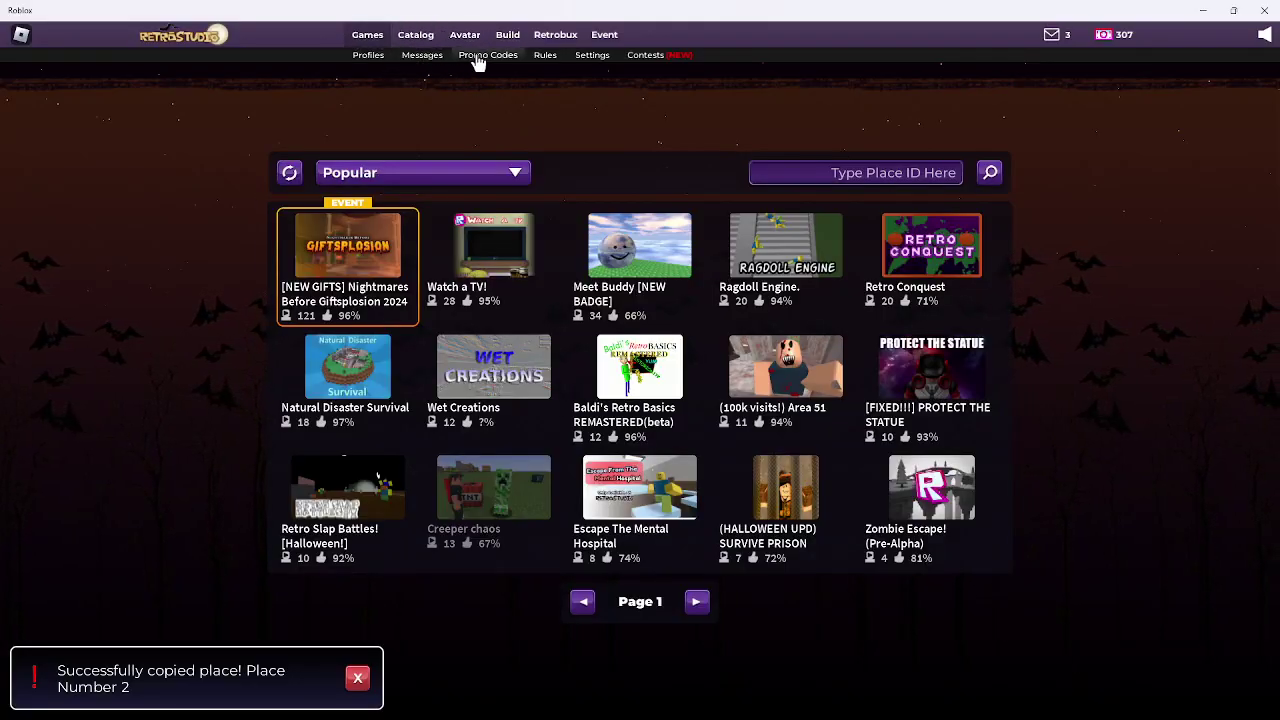
{"action": "left_click", "coordinate": [508, 38]}
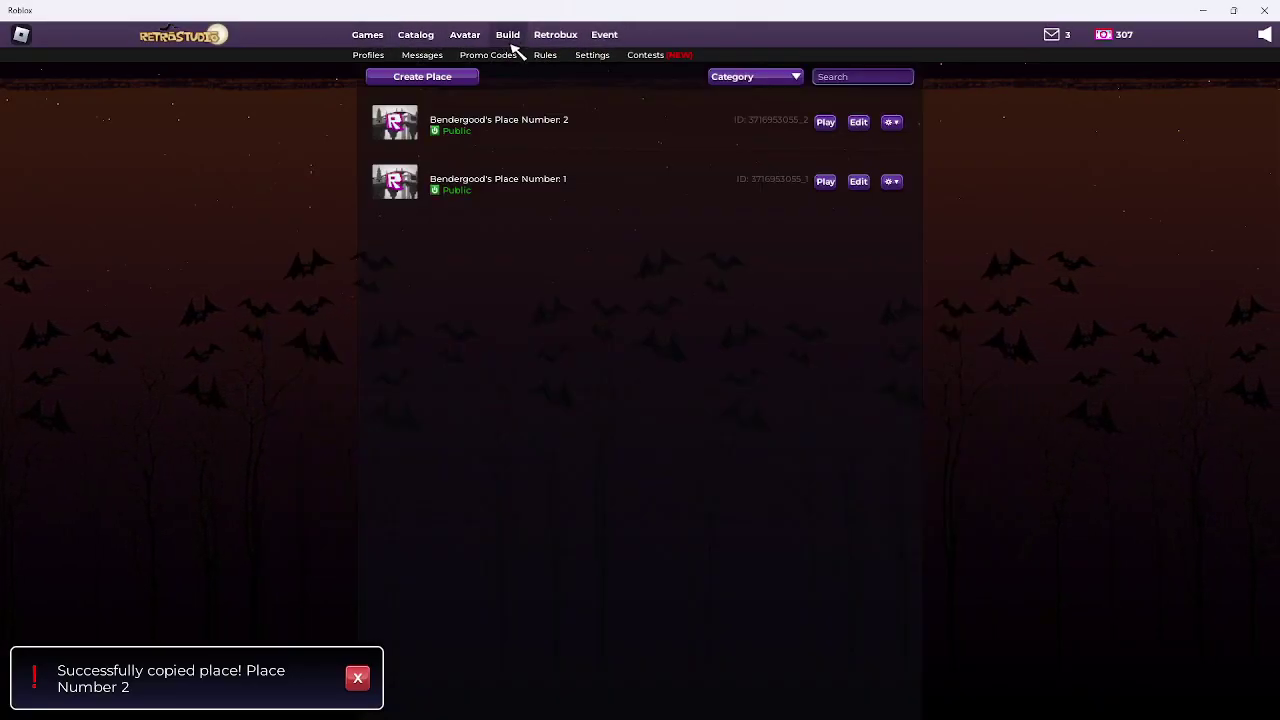
{"action": "left_click", "coordinate": [857, 122]}
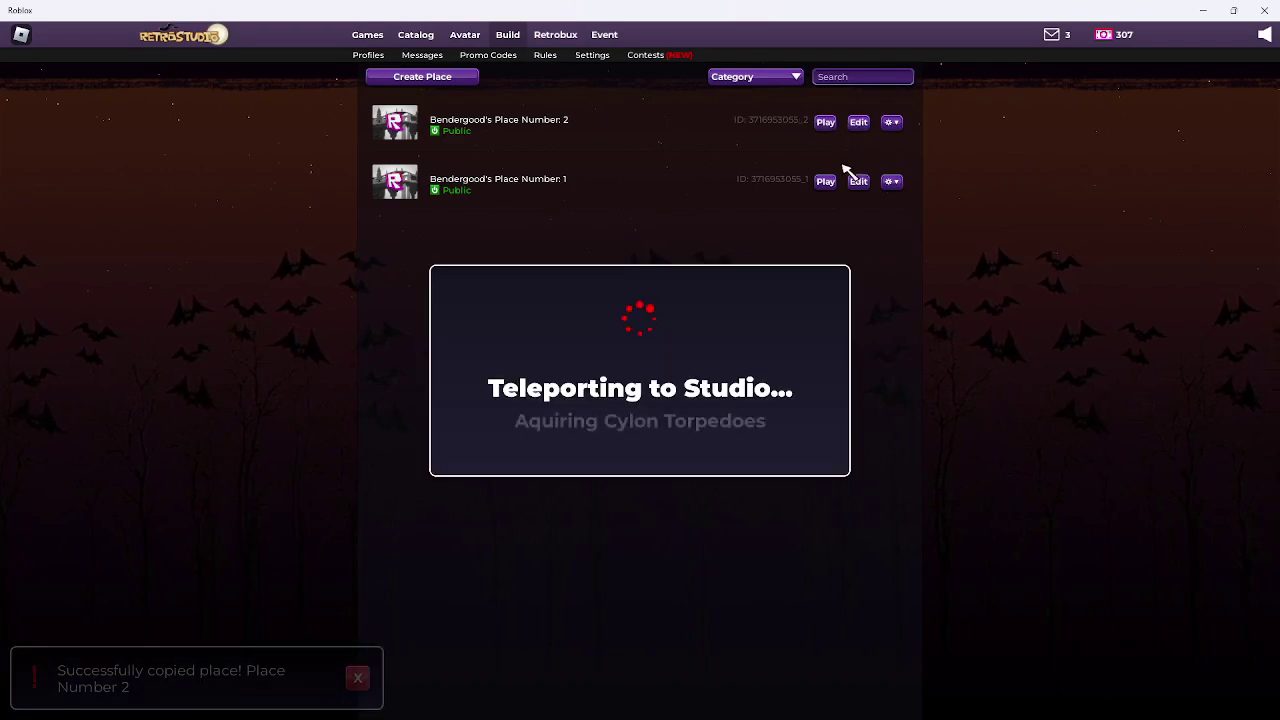